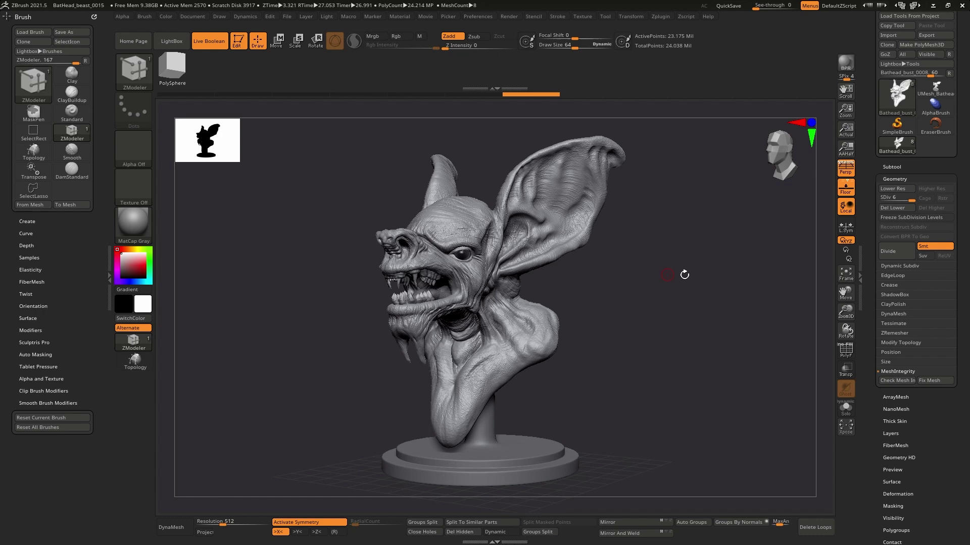
Switch to the UMesh_Bathead_bust_0006 tool and examine its wireframe with Polyframe from several angles
left_click_drag(684, 274, 771, 242)
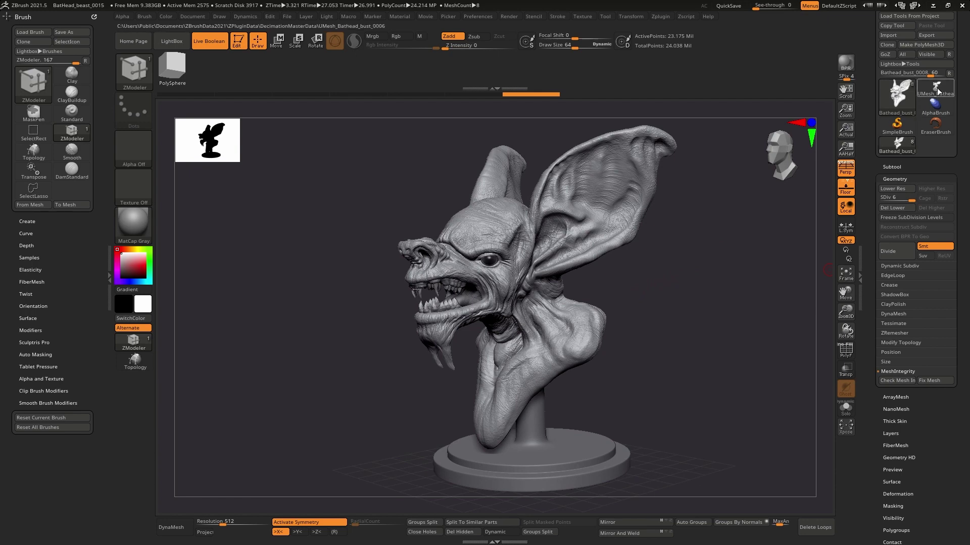
mouse_move(938, 91)
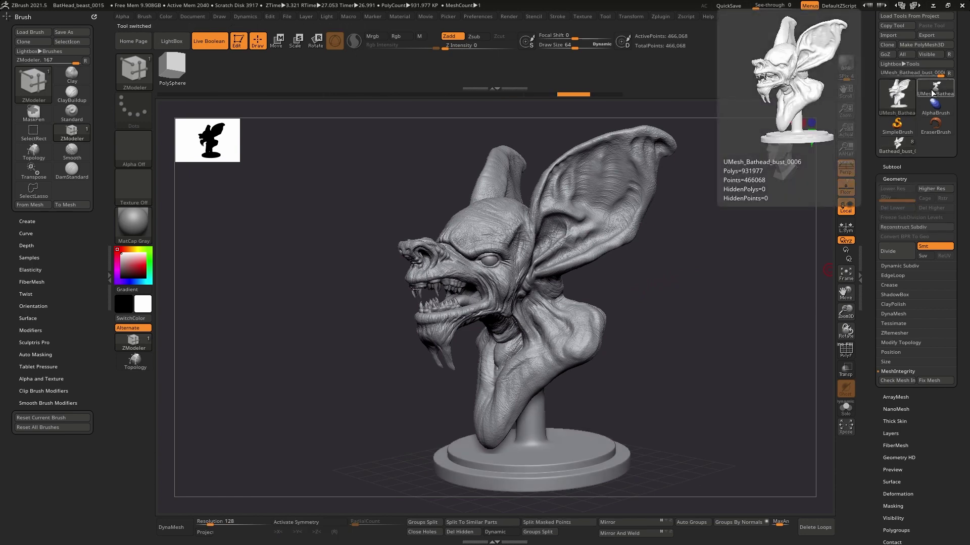
left_click(936, 90)
left_click_drag(679, 297, 823, 340)
left_click(846, 350)
left_click_drag(660, 317, 786, 346)
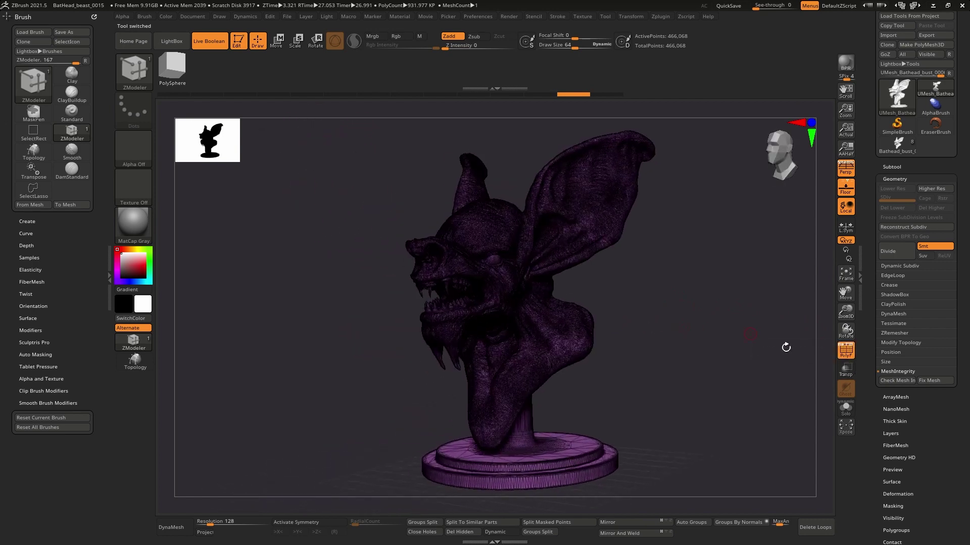
left_click(846, 350)
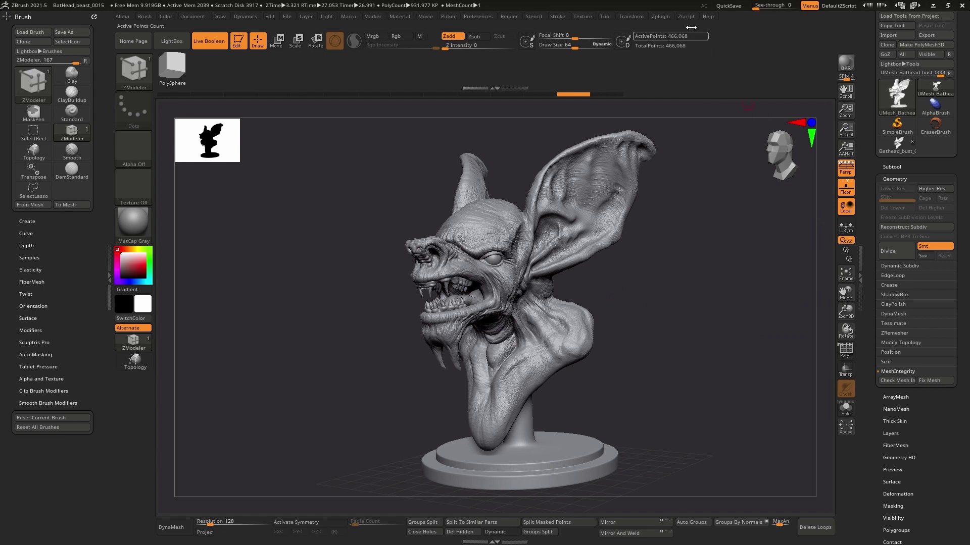
Dock the Zplugin palette beside the canvas and expand its 3D Print Hub section
left_click(659, 16)
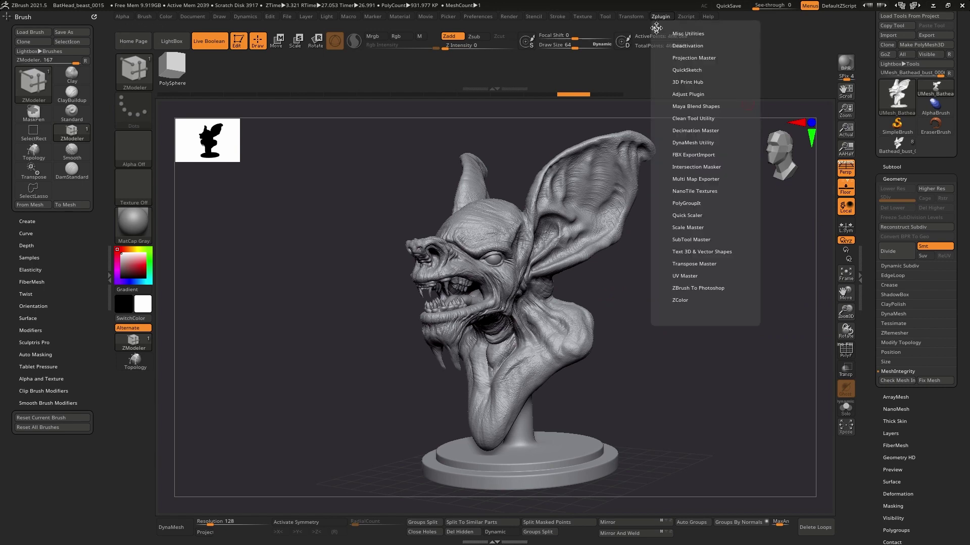
left_click_drag(656, 19, 51, 31)
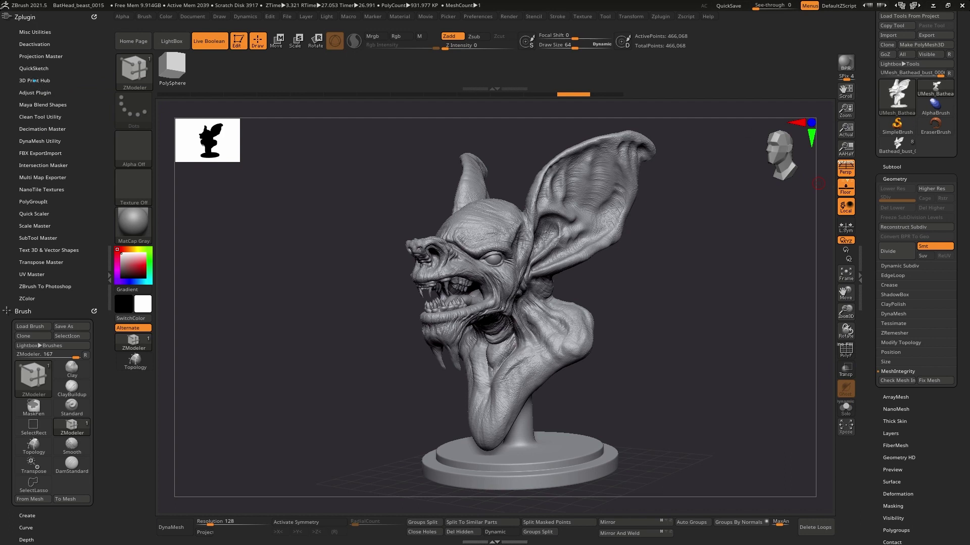
left_click(45, 81)
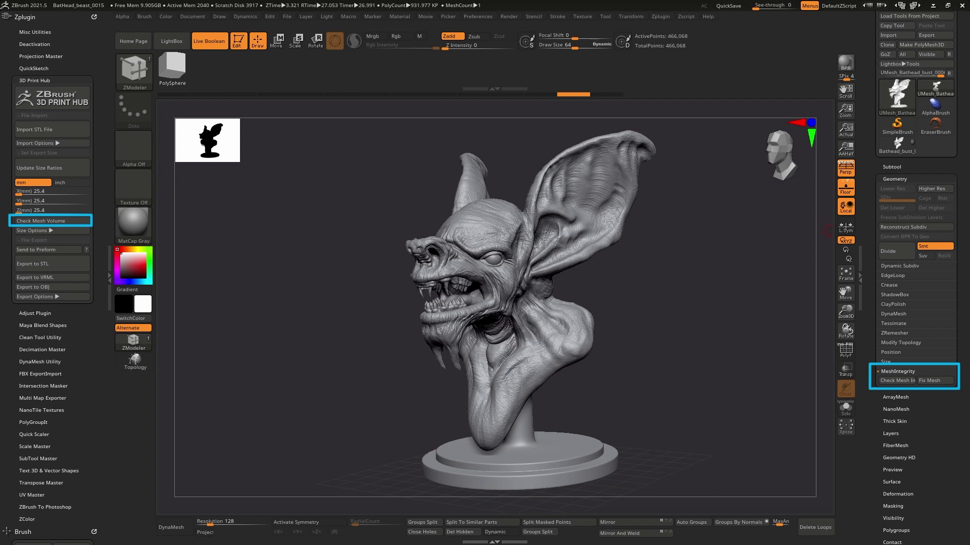
Check the bust's mesh volume and run a mesh integrity check on it
left_click(54, 222)
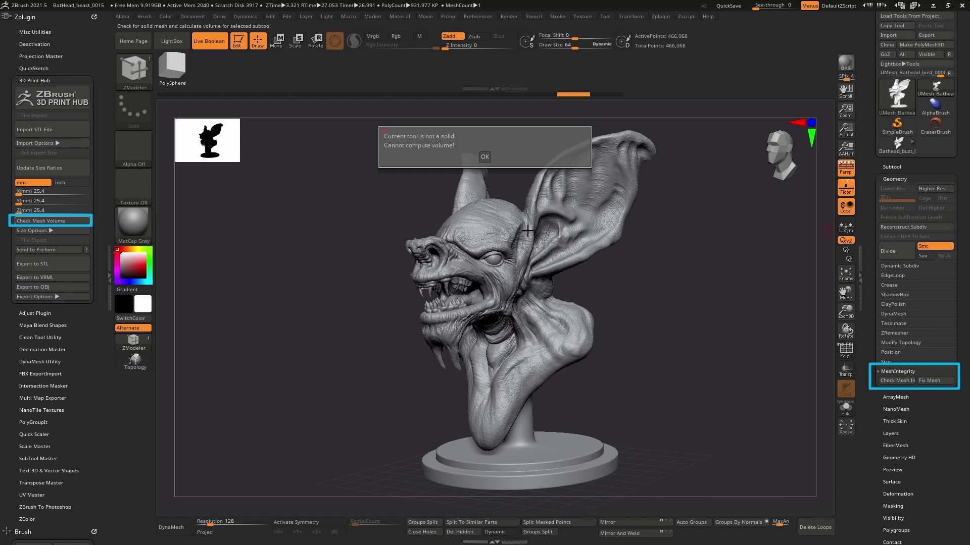
left_click(483, 157)
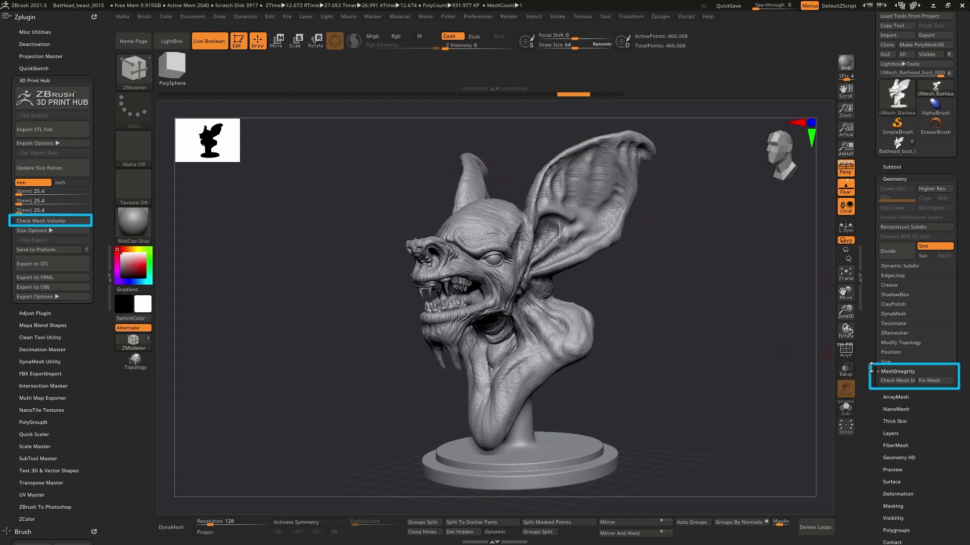
left_click(896, 381)
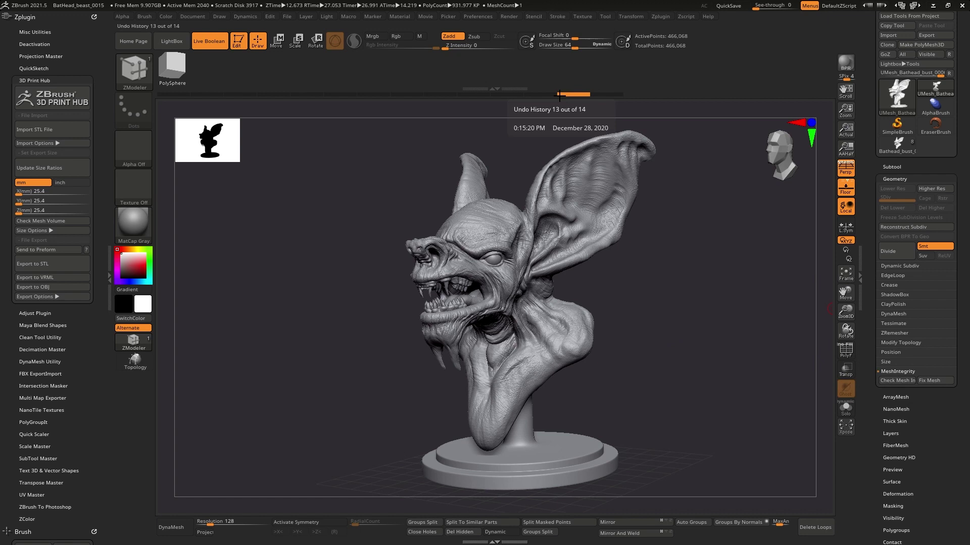
Step back through the bust's undo history and check the mesh integrity at the earlier states
left_click_drag(564, 95, 461, 99)
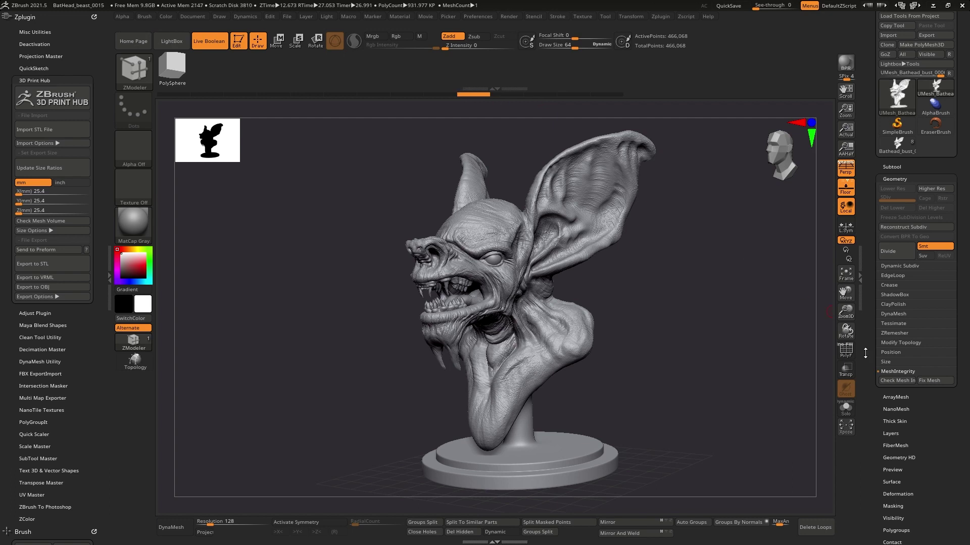
left_click(901, 382)
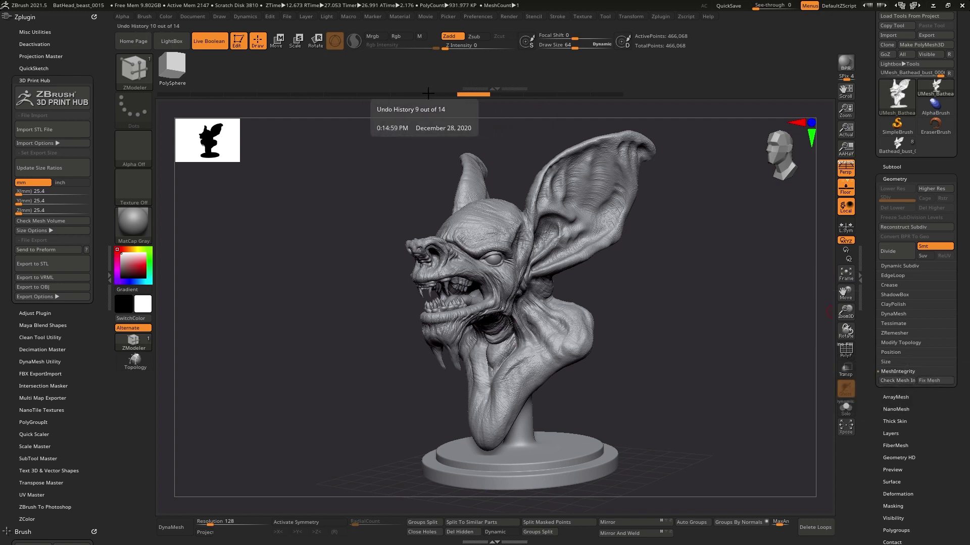
left_click_drag(419, 96, 408, 95)
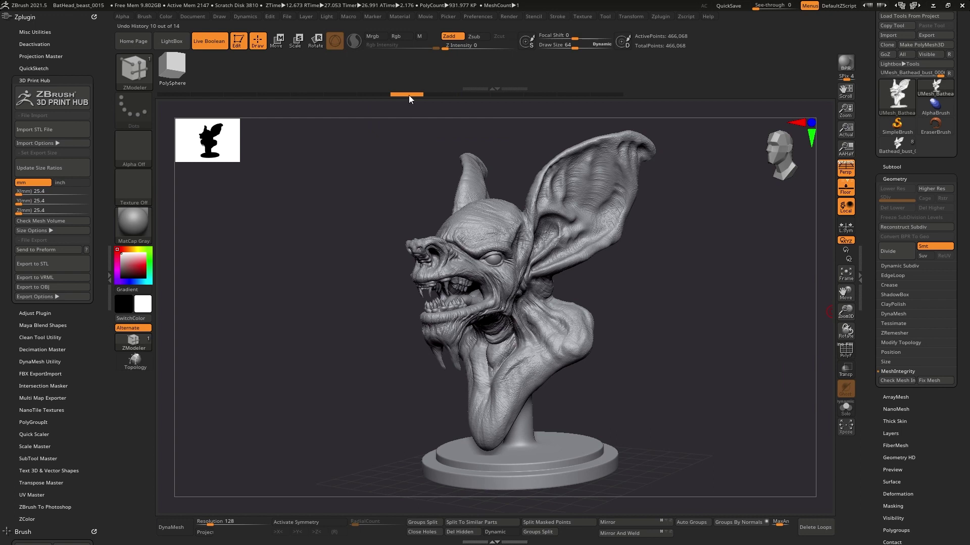
left_click(903, 380)
left_click_drag(403, 95, 304, 95)
left_click(850, 359)
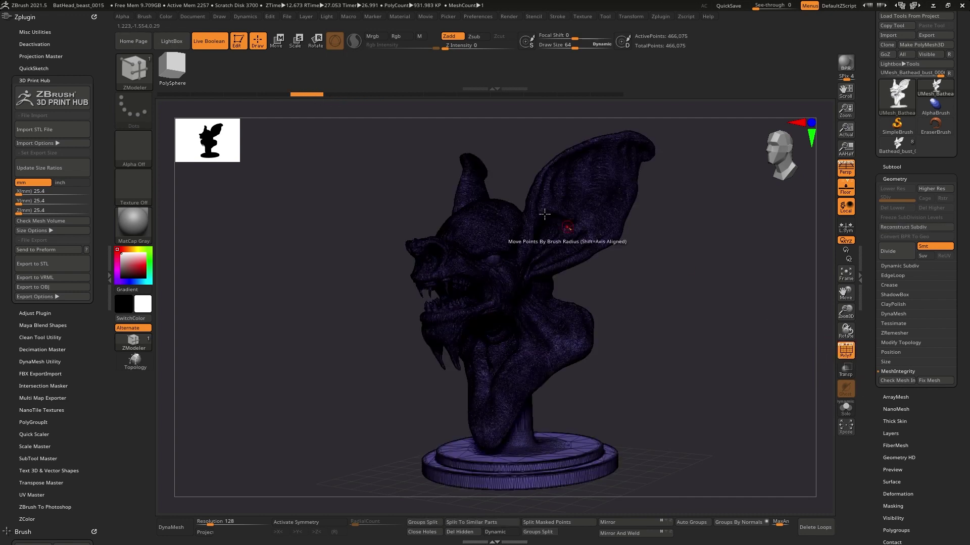
left_click(901, 379)
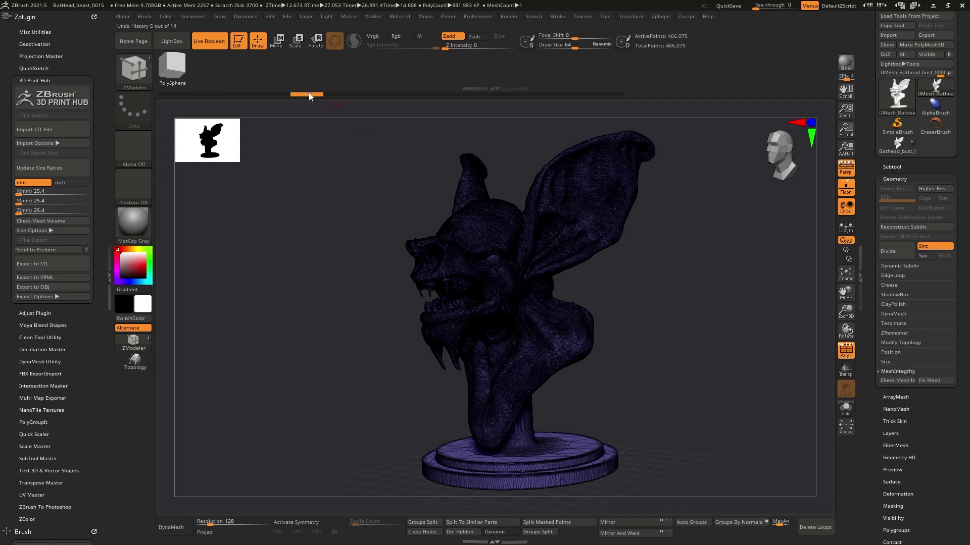
Advance to the last undo history state and check the bust's mesh integrity and mesh volume there
mouse_move(308, 94)
left_mouse_down()
mouse_move(525, 105)
mouse_move(612, 96)
left_mouse_up()
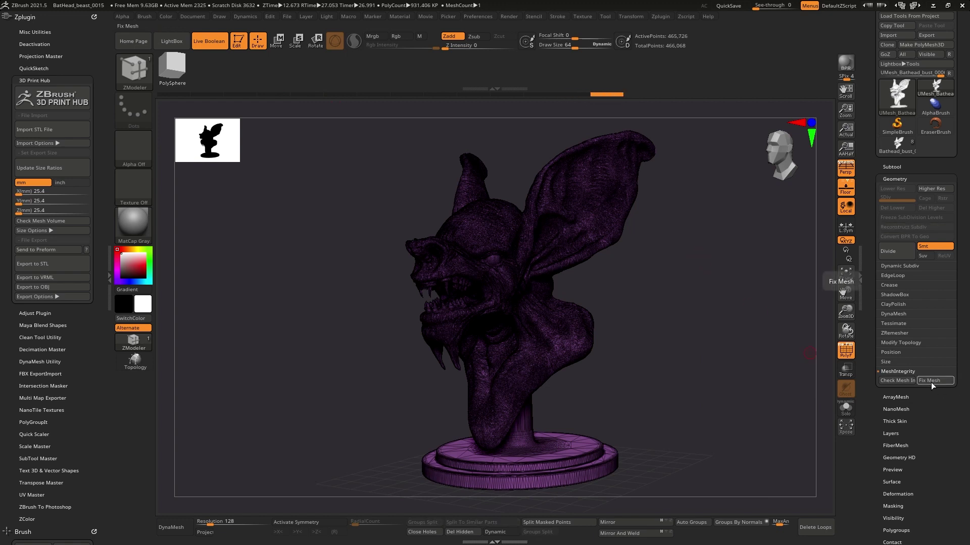
left_click(902, 381)
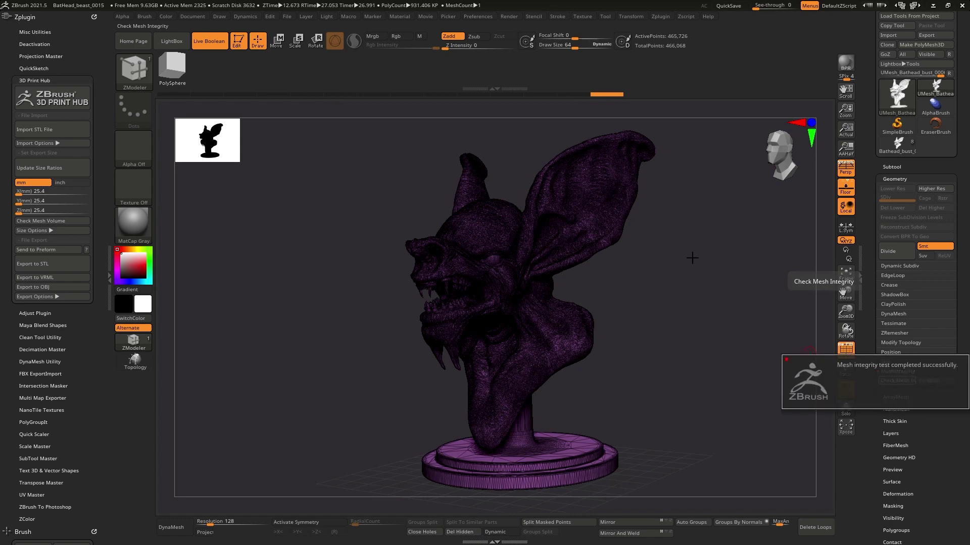
left_click_drag(682, 276, 666, 291)
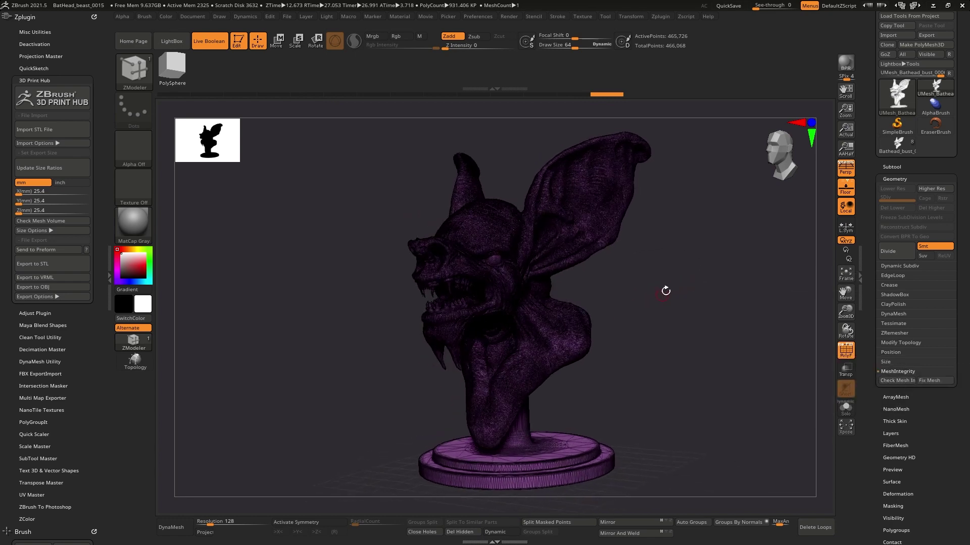
left_click(842, 352)
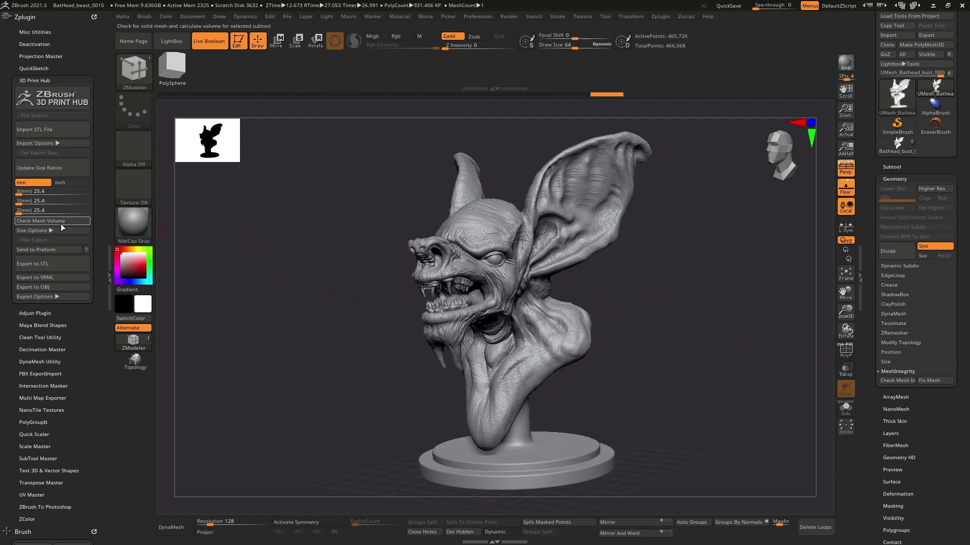
left_click(53, 223)
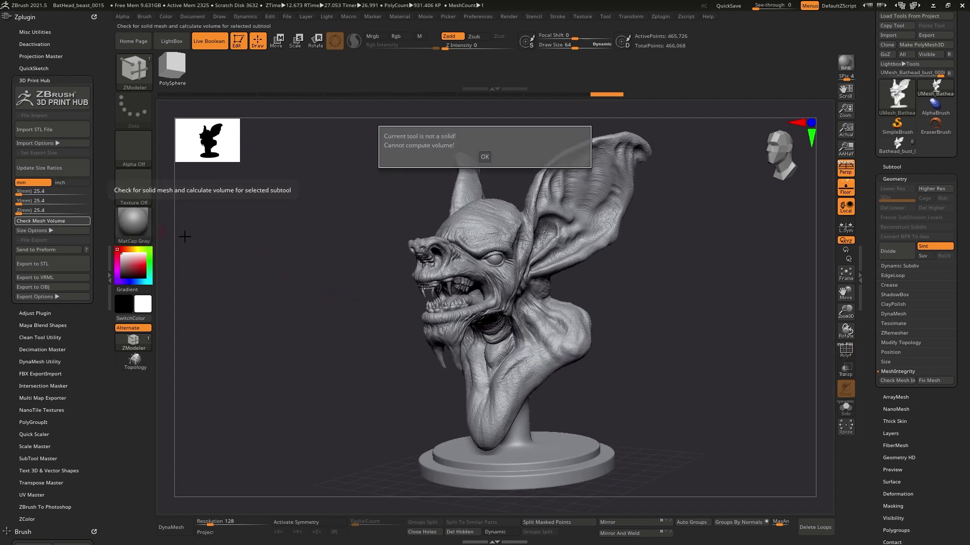
left_click(484, 159)
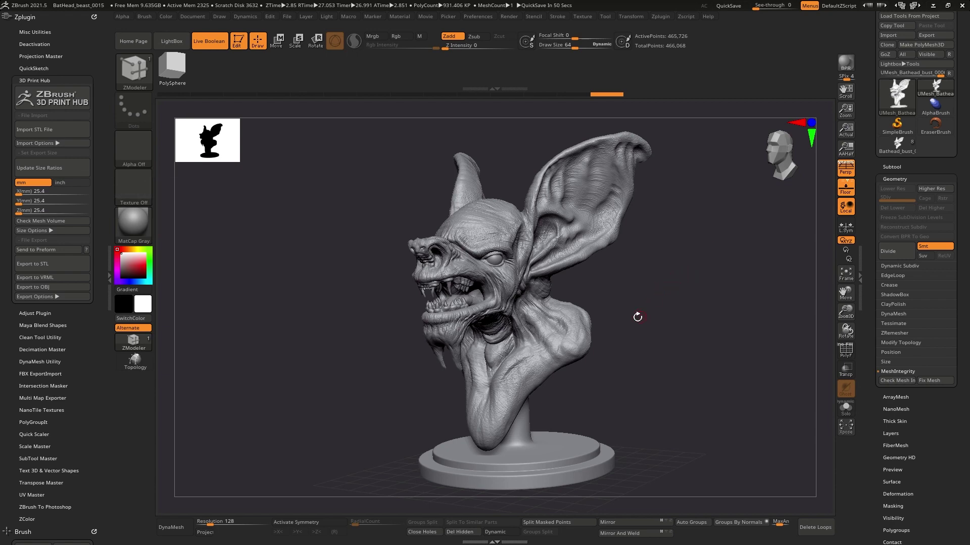
Show the bust's wireframe and assign polygroups to its separate mesh parts with Auto Groups
left_click_drag(637, 318, 674, 310)
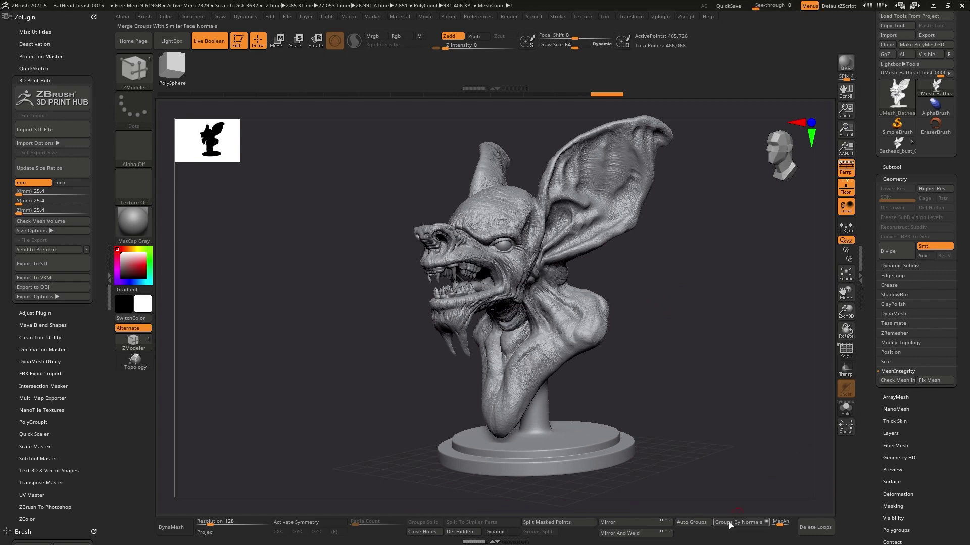
left_click(850, 352)
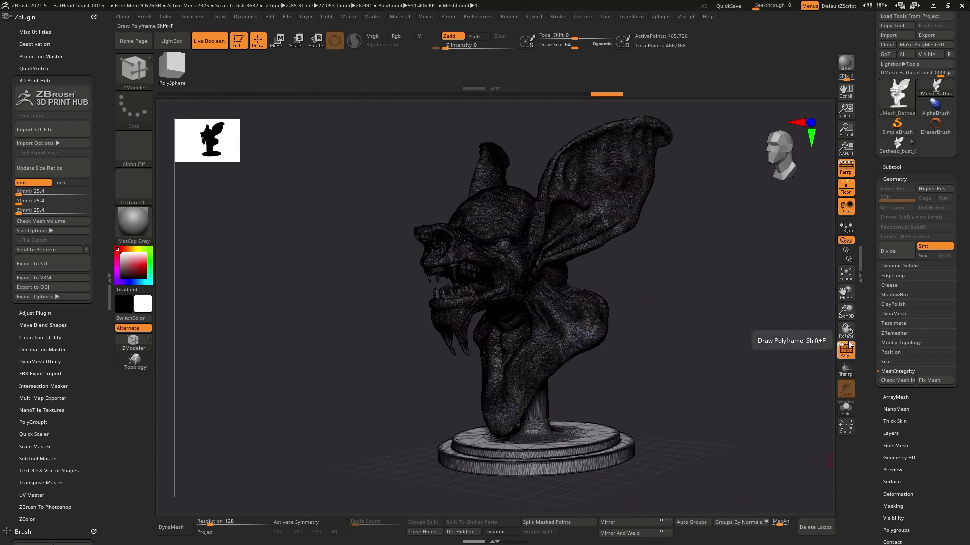
left_click(696, 525)
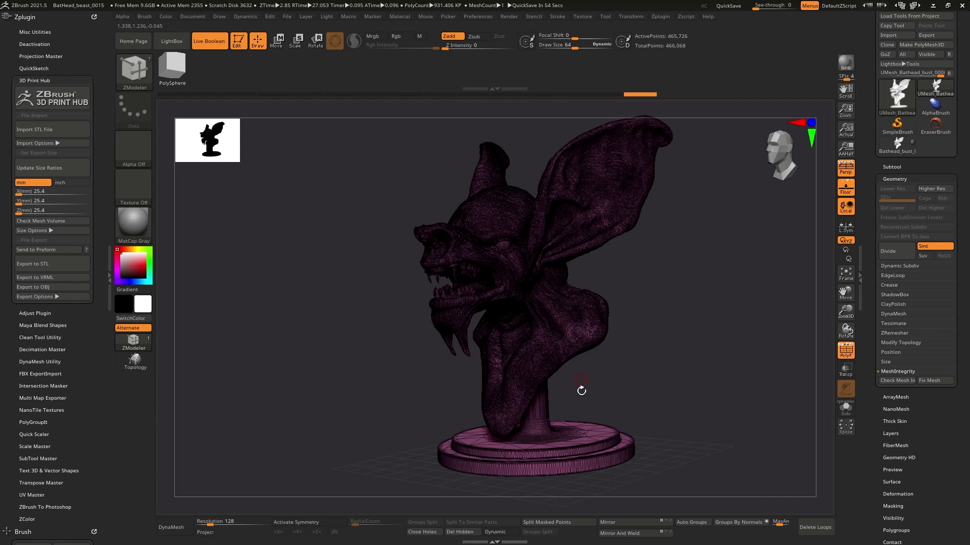
Hide the main bust and base polygroup and examine the small leftover mesh fragments up close
left_click_drag(626, 389, 617, 421)
key("ctrl+shift")
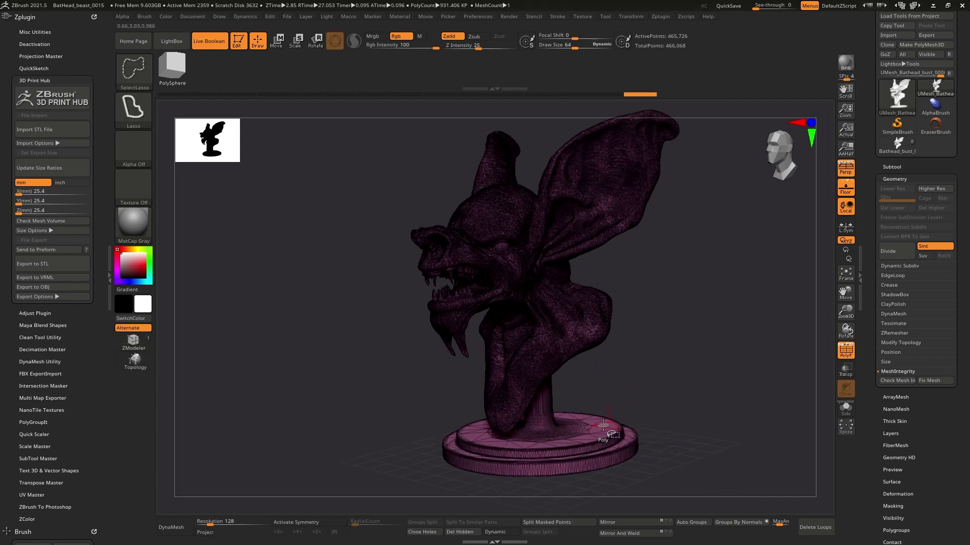
left_click(604, 427, "ctrl+shift")
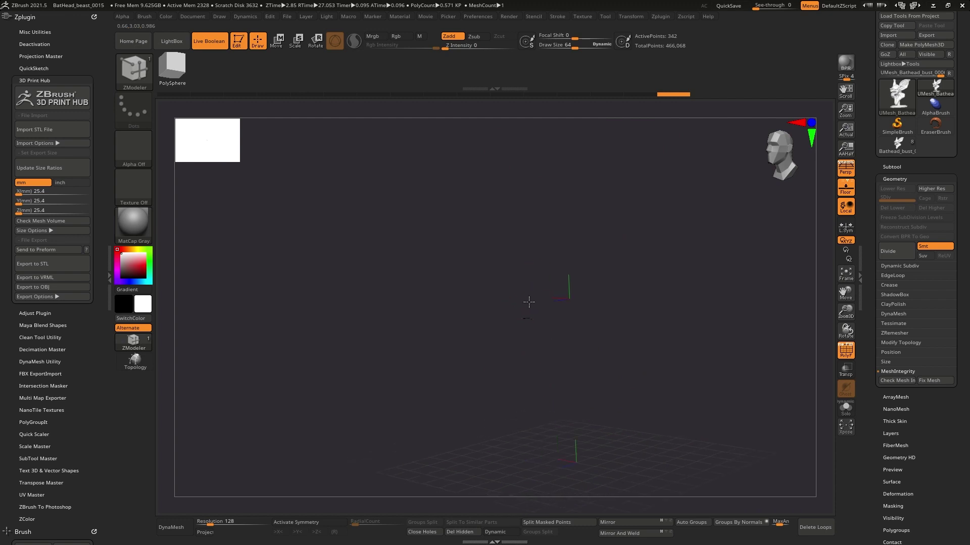
left_click_drag(504, 302, 510, 292, "alt")
left_click_drag(430, 220, 540, 319)
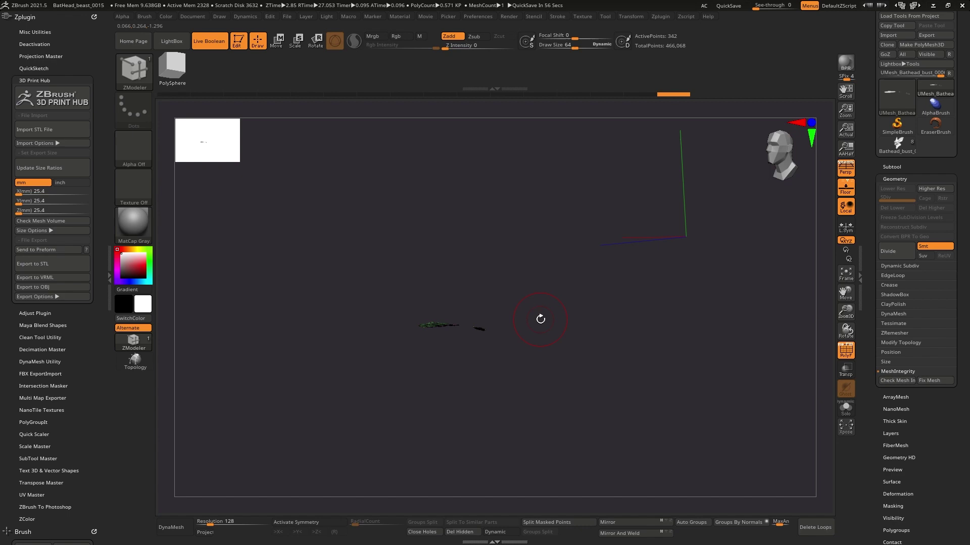
Unhide the whole bust, turn it to a side profile and switch off perspective
left_click(683, 405, "ctrl+shift")
right_click_drag(677, 389, 458, 321)
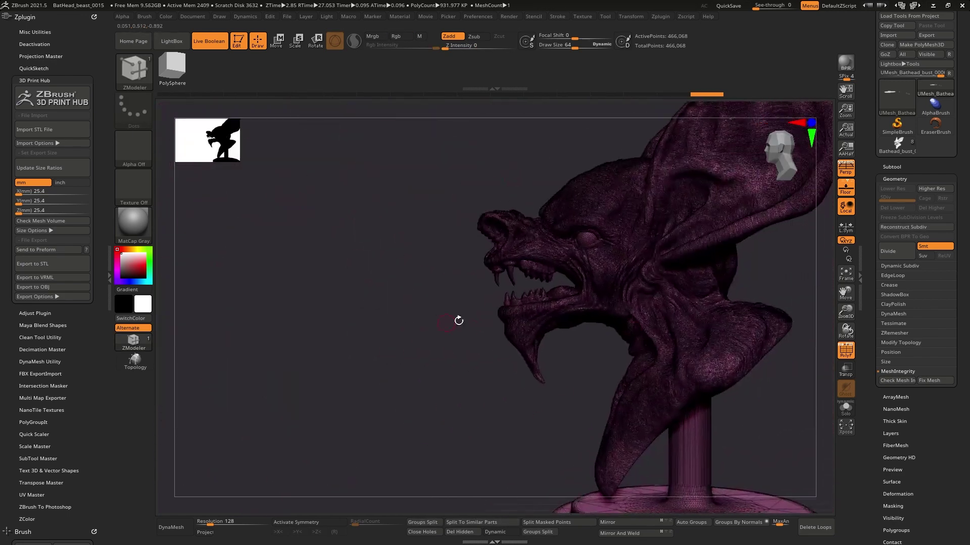
left_click(850, 174)
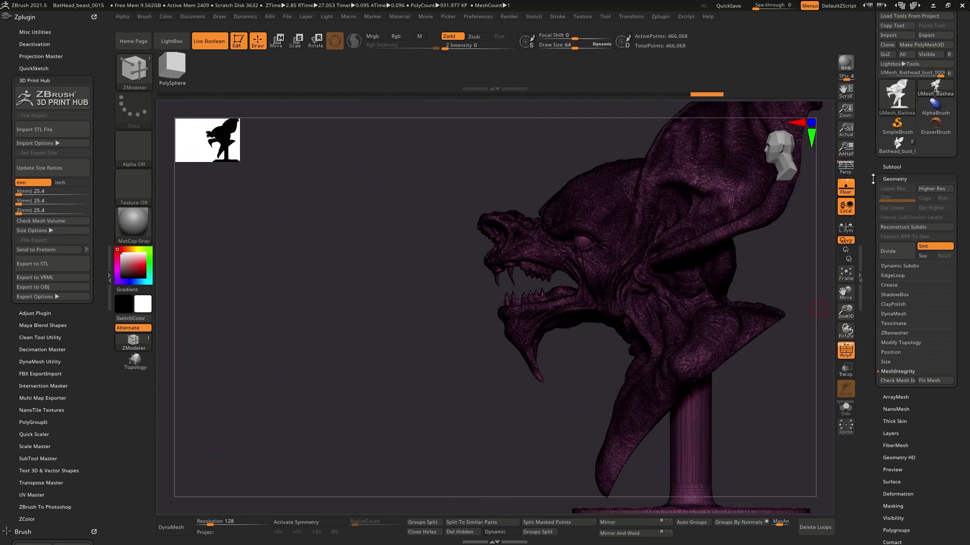
Append a Cube3D mesh as a new subtool alongside the bust
left_click(891, 167)
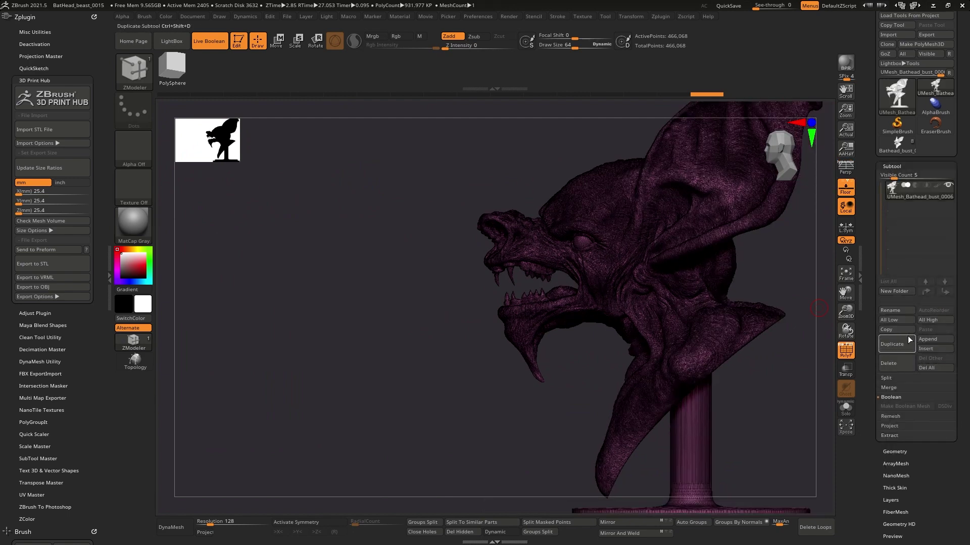
left_click(934, 339)
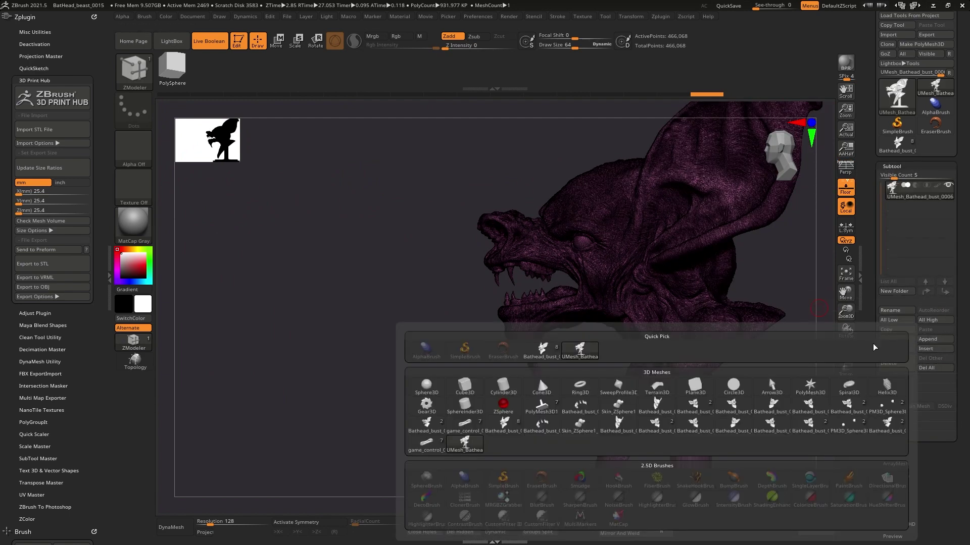
left_click(463, 388)
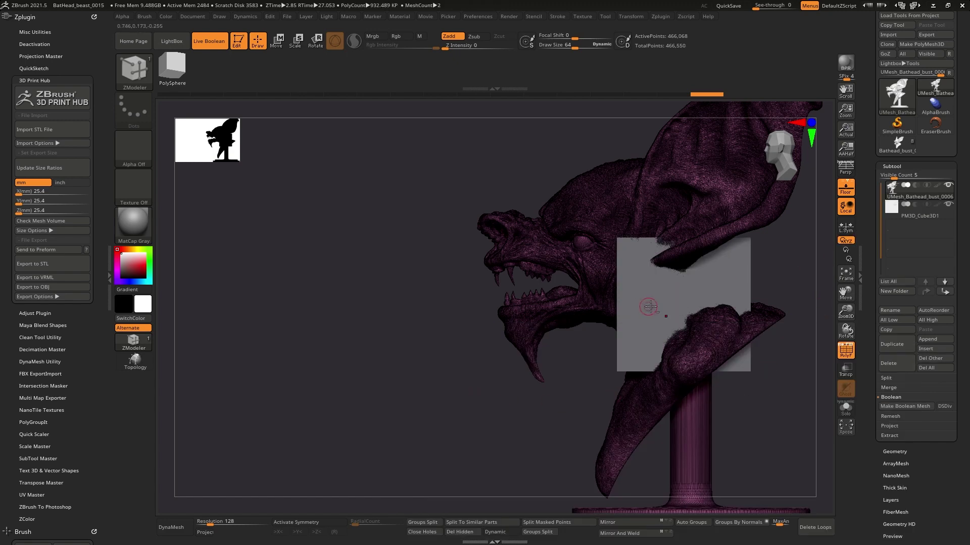
Make the appended cube a subtractive subtool and move it over the creature's snout and mouth
left_click(893, 216)
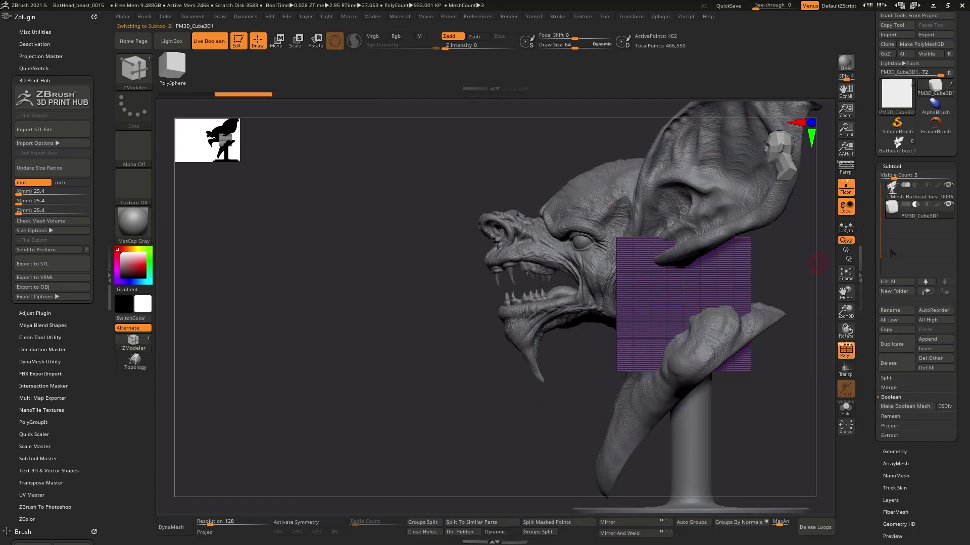
key("w")
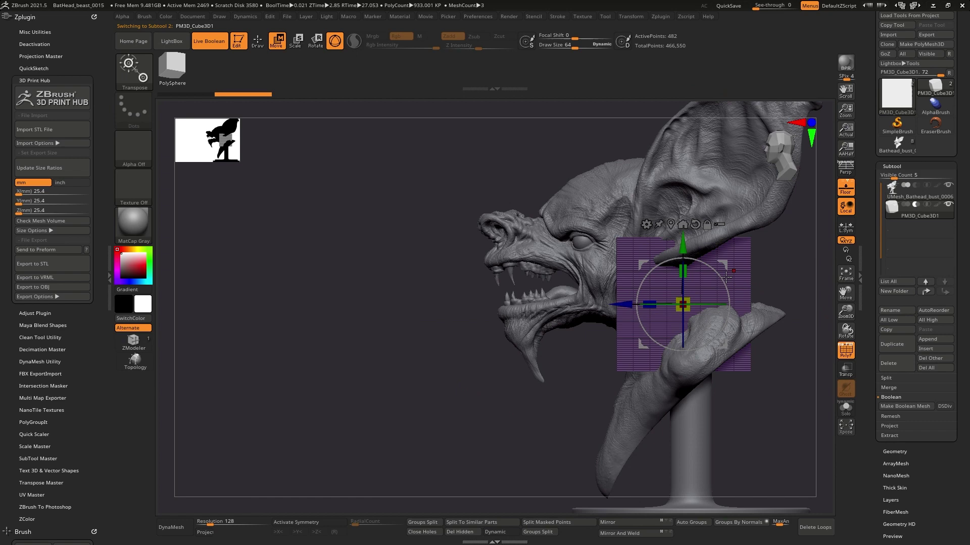
left_click_drag(725, 277, 411, 187)
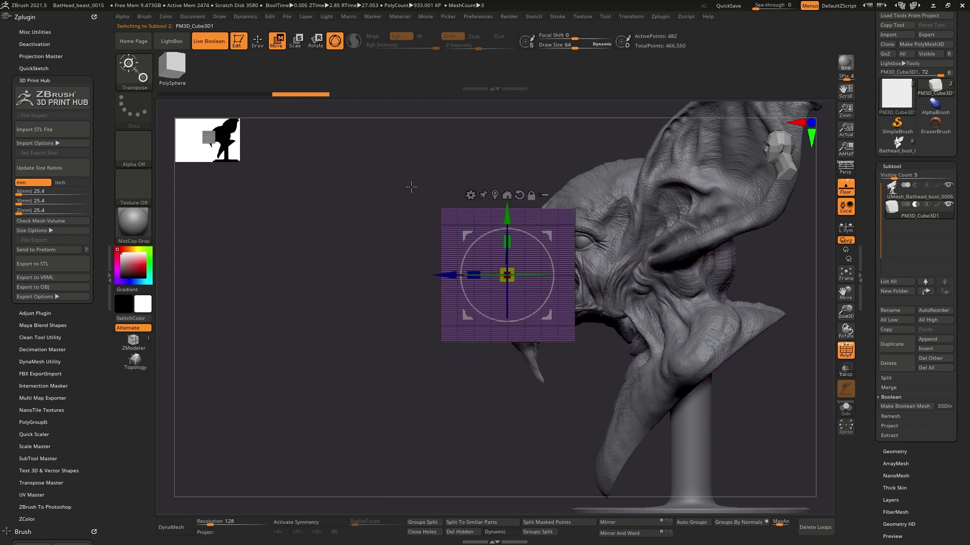
Turn off the polyframe and stretch the subtractive cube vertically so it cuts across the creature's whole face
left_click(851, 357)
mouse_move(617, 259)
left_mouse_down()
mouse_move(565, 253)
mouse_move(613, 252)
left_mouse_up()
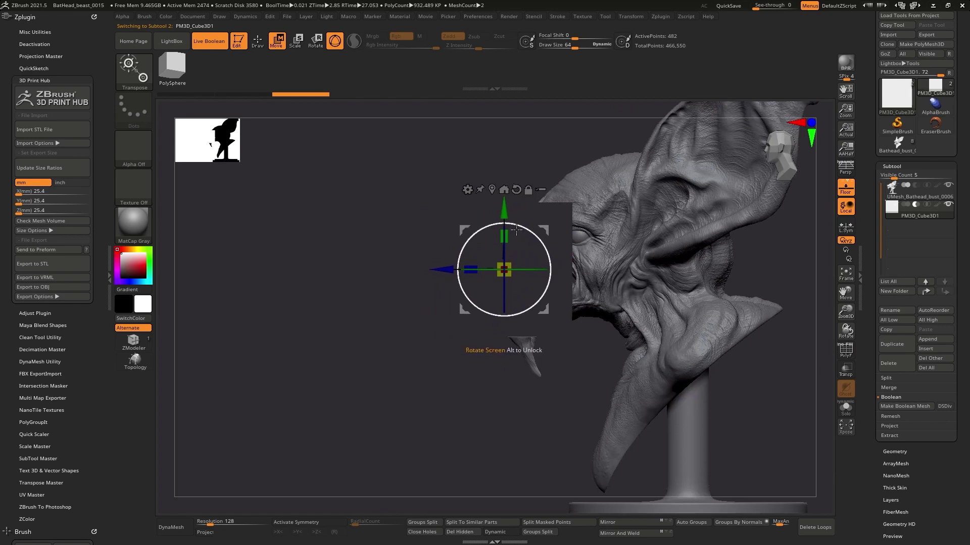
left_click(517, 190)
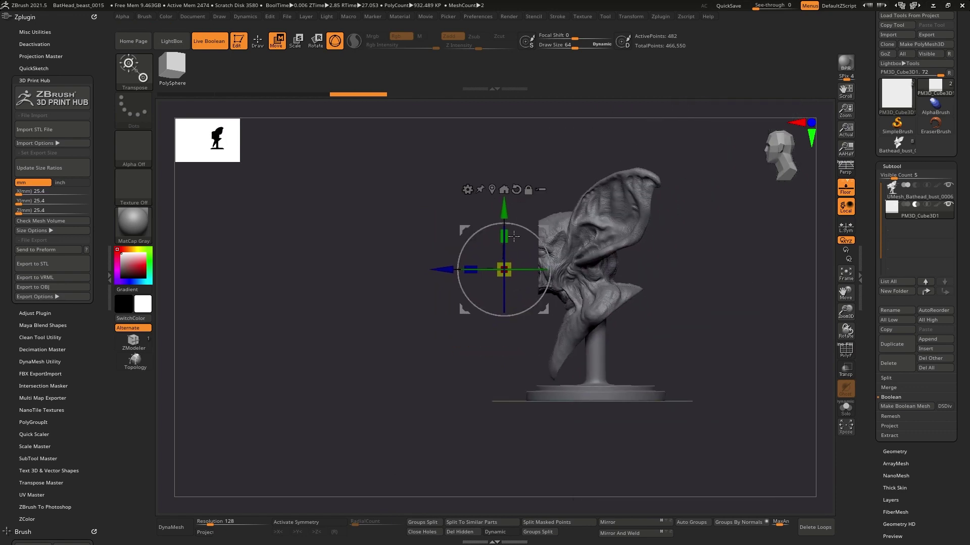
left_click_drag(513, 187, 450, 306)
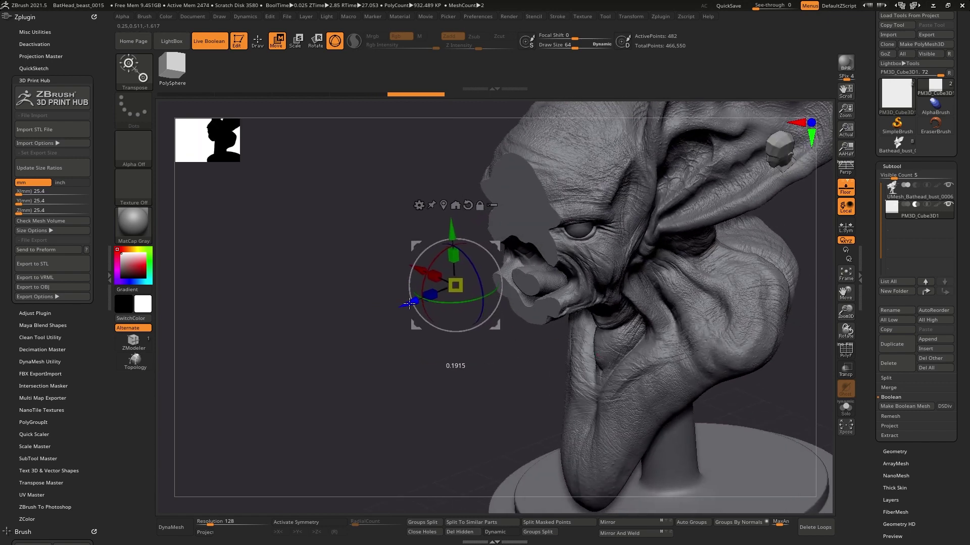
Slide the subtractive cube along its depth axis through the face and examine the cut mouth cross-section up close
mouse_move(409, 303)
left_mouse_down()
mouse_move(359, 321)
mouse_move(345, 312)
mouse_move(403, 311)
left_mouse_up()
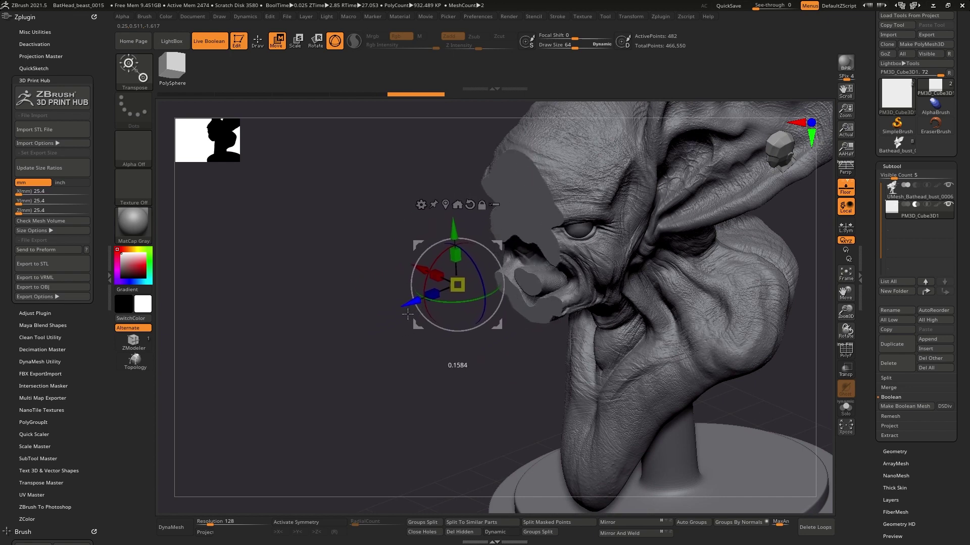
left_click_drag(427, 308, 651, 284)
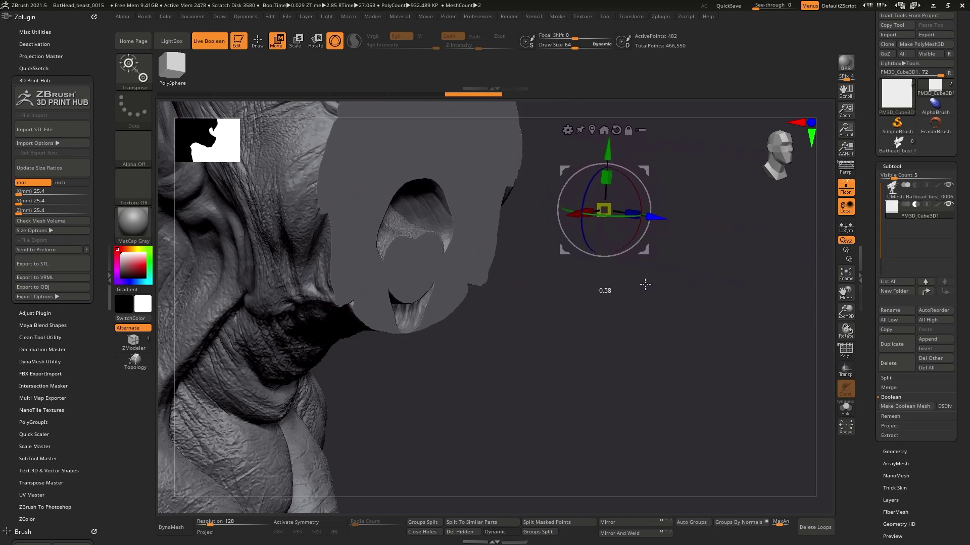
right_click_drag(652, 284, 479, 271)
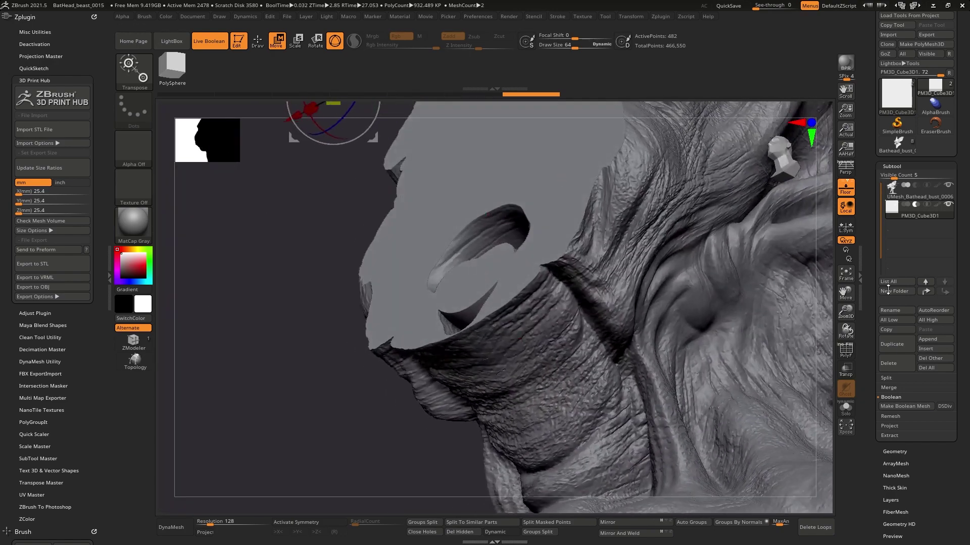
Hide the cube, select the bust subtool and examine the small separate polygroup on the throat with the polyframe on
left_click(945, 200)
left_click(949, 205)
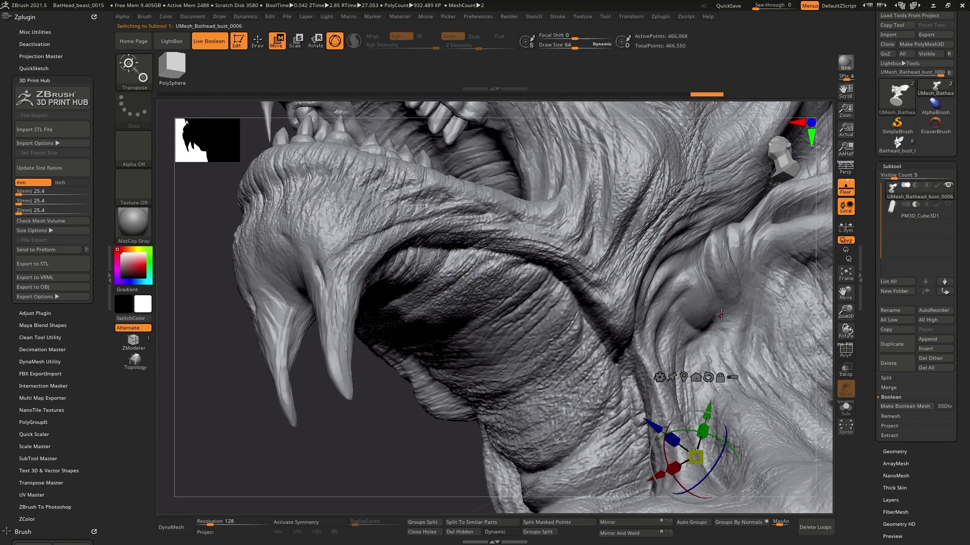
left_click(846, 350)
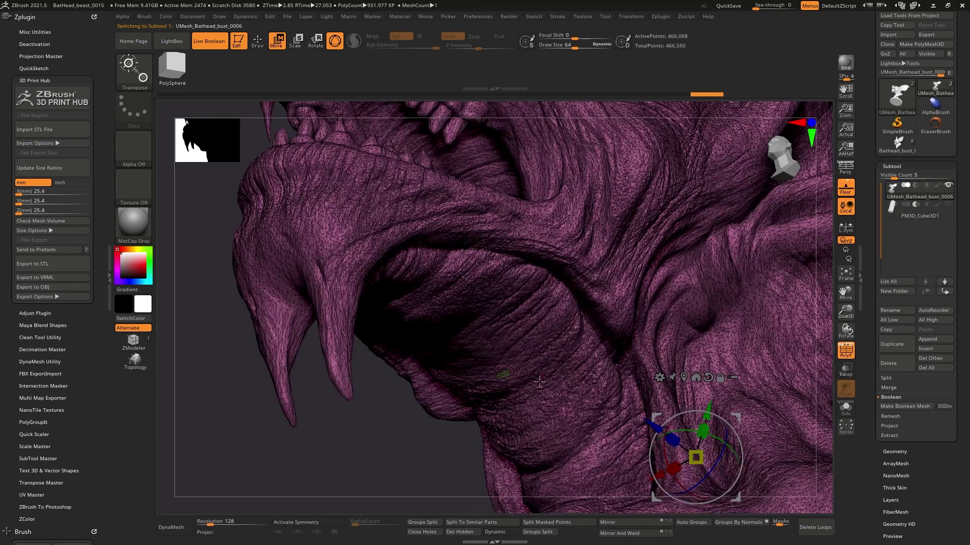
mouse_move(539, 382)
right_mouse_down()
mouse_move(552, 298)
mouse_move(539, 342)
mouse_move(443, 288)
mouse_move(680, 269)
right_mouse_up()
Show the cube again, make it the active subtool and turn off the polyframe
left_click(950, 206)
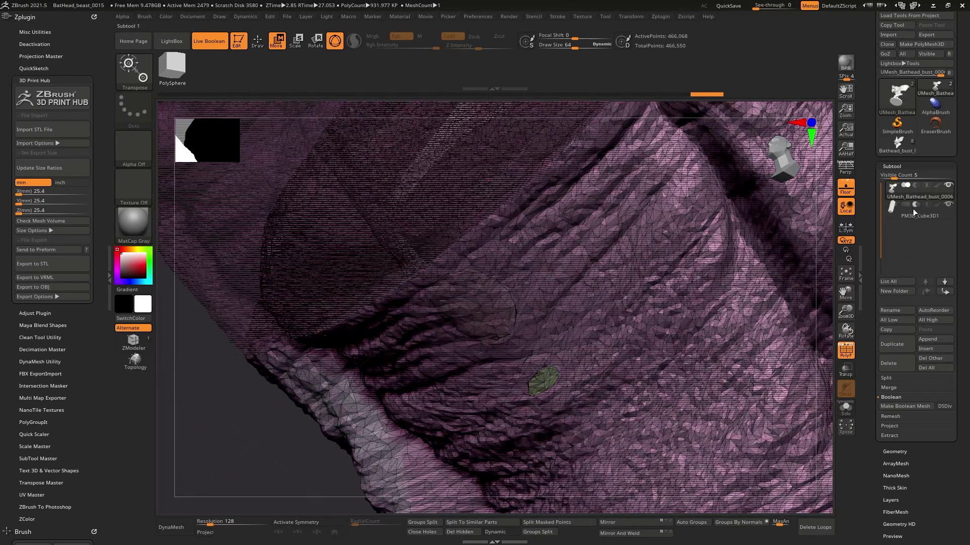
right_click_drag(606, 253, 515, 335)
right_click_drag(676, 298, 682, 290)
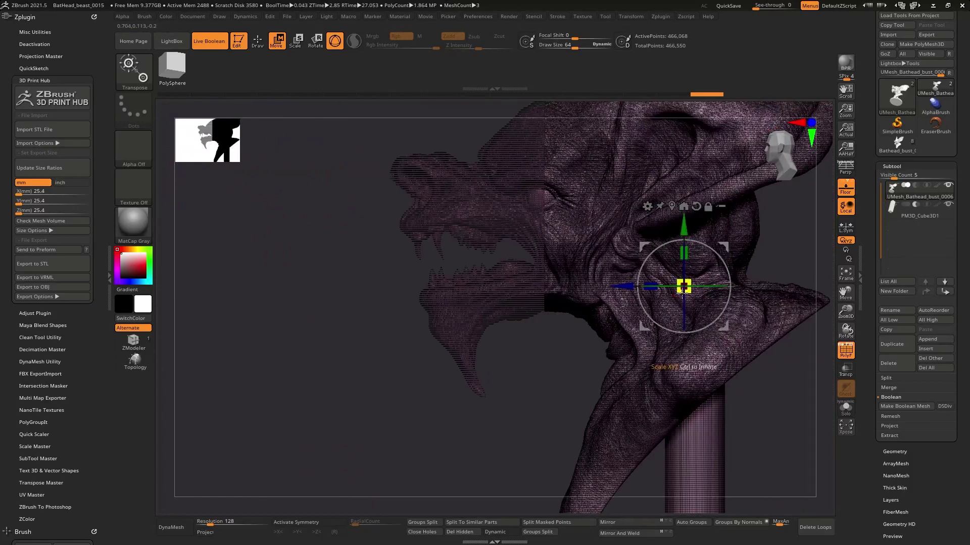
left_click(889, 214)
right_click_drag(832, 303, 807, 293, "alt")
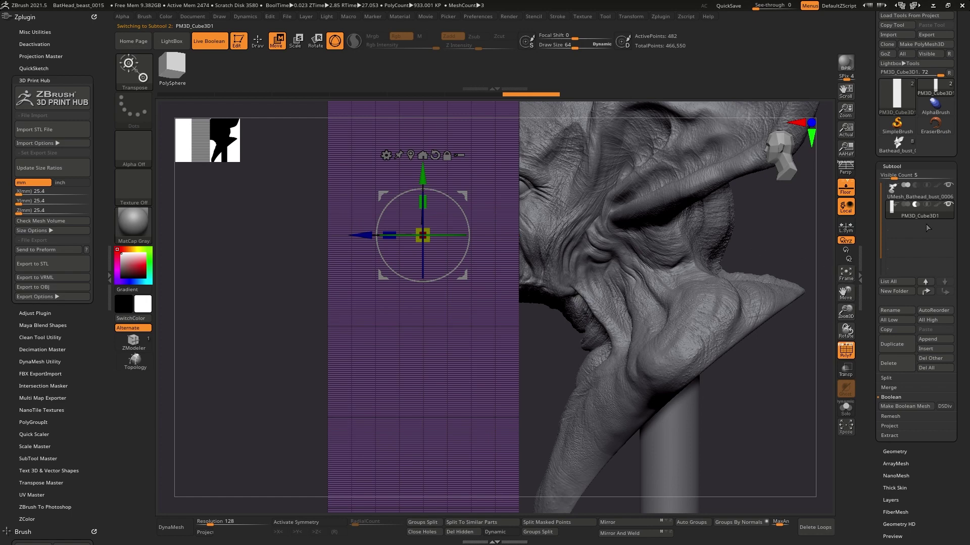
left_click(846, 352)
right_click_drag(808, 329, 445, 239)
Rotate the subtractive cube to lie horizontally and widen it sideways across the head
left_click_drag(249, 134, 505, 254)
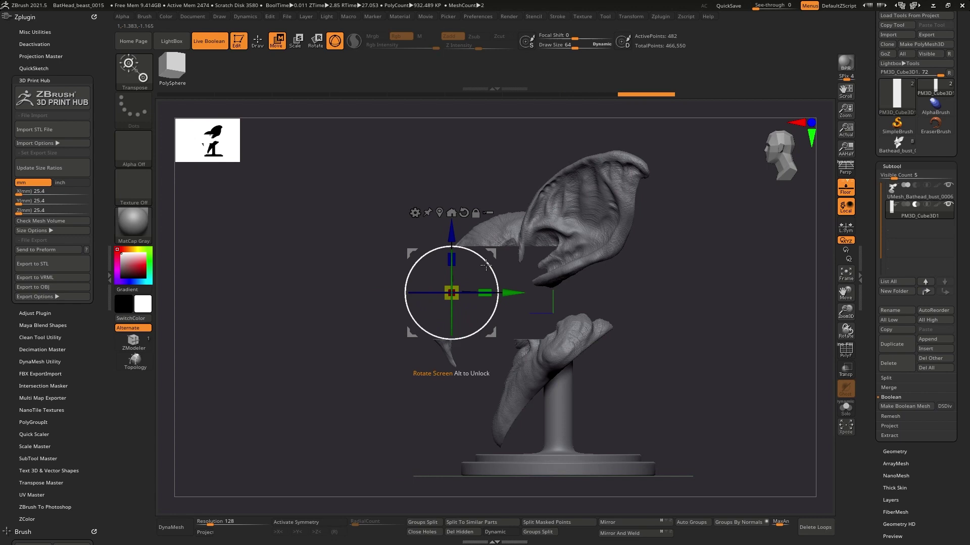
left_click_drag(494, 251, 684, 298)
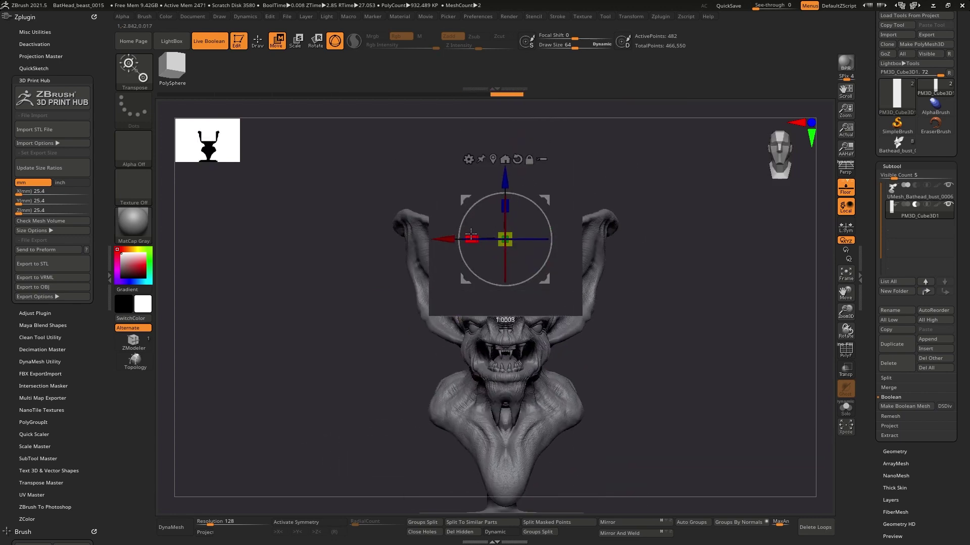
left_click_drag(471, 235, 543, 251)
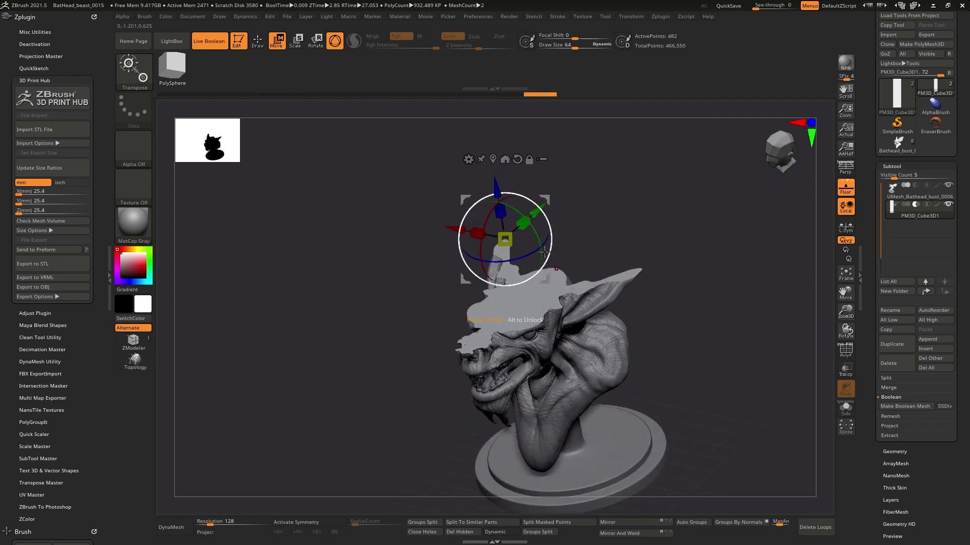
Lower the horizontal cube through the head to inspect the horizontal cross-sections, and return to Draw mode
mouse_move(491, 186)
left_mouse_down()
mouse_move(470, 109)
mouse_move(474, 171)
mouse_move(488, 193)
left_mouse_up()
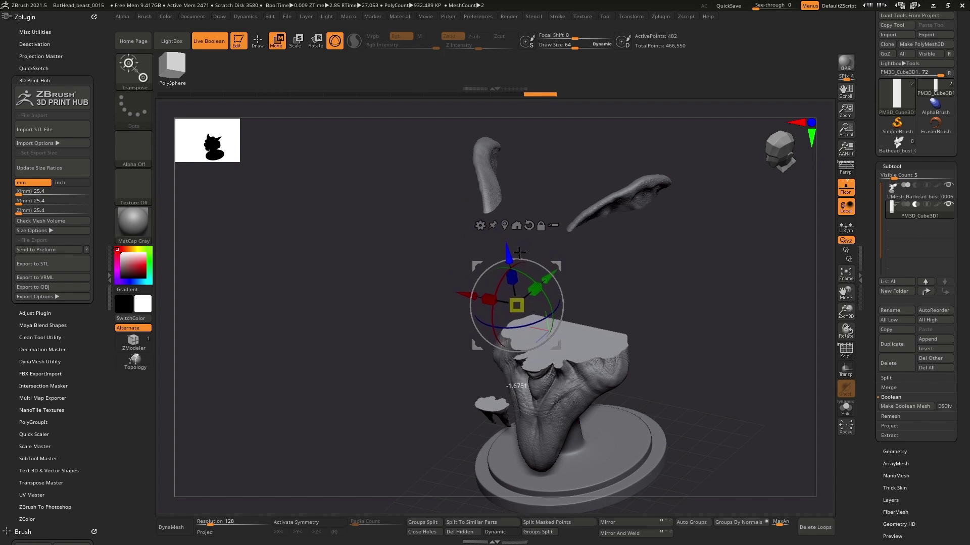
mouse_move(519, 252)
left_mouse_down()
mouse_move(557, 349)
mouse_move(573, 210)
mouse_move(671, 298)
mouse_move(706, 304)
left_mouse_up()
key("q")
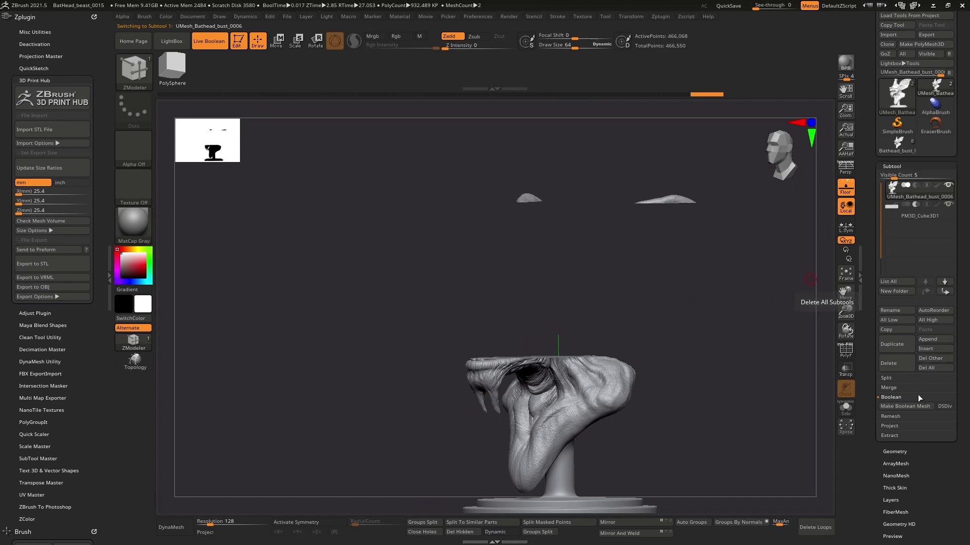
Hide the subtractive cube so the whole bust shows and switch perspective back on
left_click(950, 212)
left_click(948, 205)
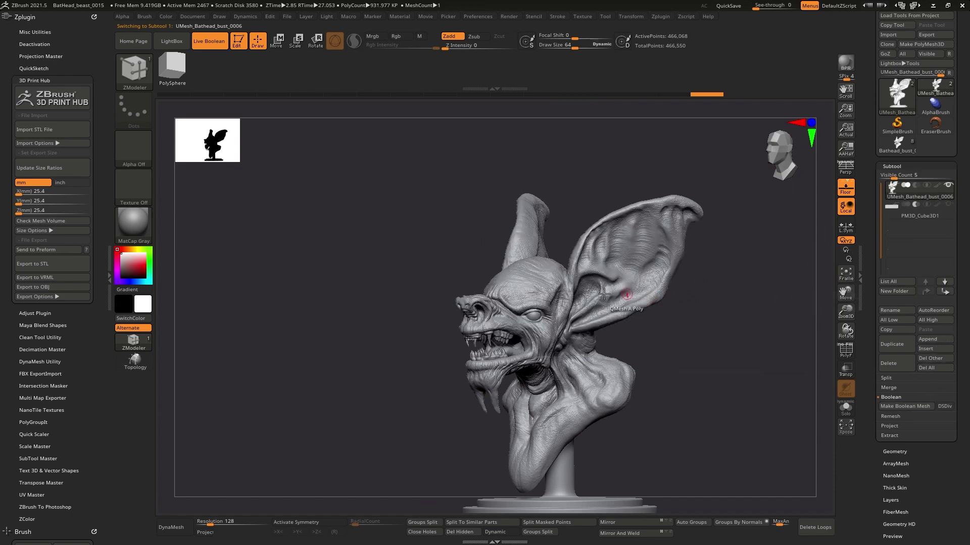
mouse_move(624, 298)
left_mouse_down()
mouse_move(651, 303)
mouse_move(651, 270)
mouse_move(636, 275)
mouse_move(641, 251)
mouse_move(673, 298)
mouse_move(660, 283)
mouse_move(614, 291)
mouse_move(641, 298)
left_mouse_up()
key("p")
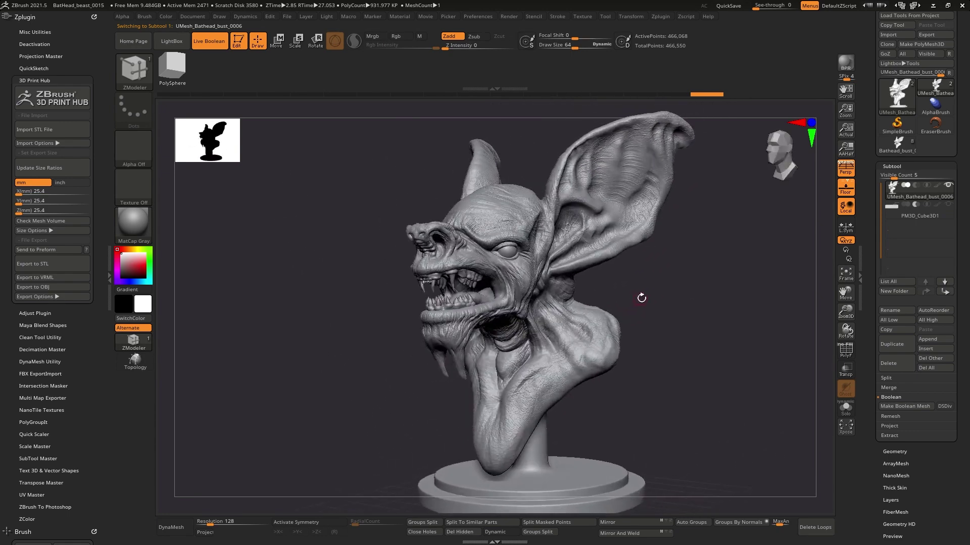
Display the polyframe on the bust and examine the mesh around the face, teeth and beard
left_click(698, 522)
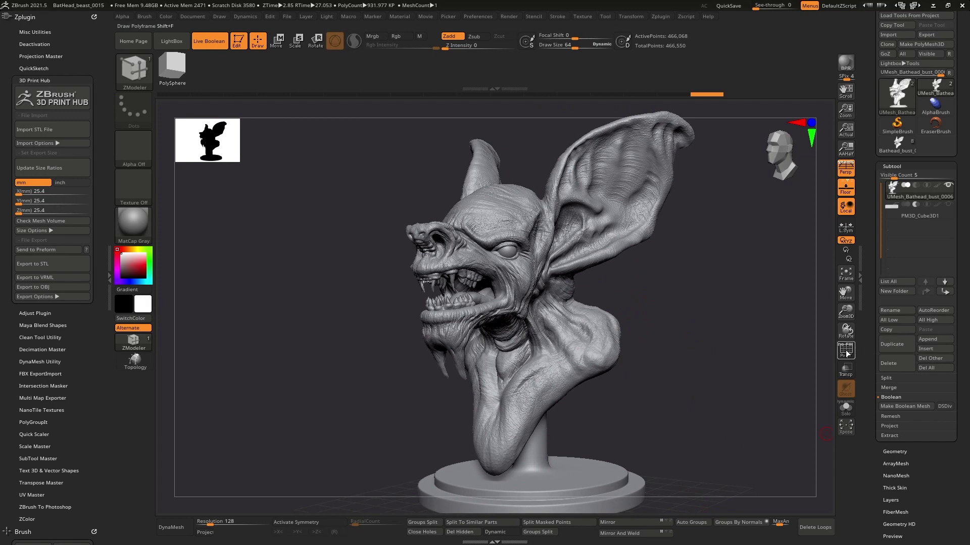
key("shift+f")
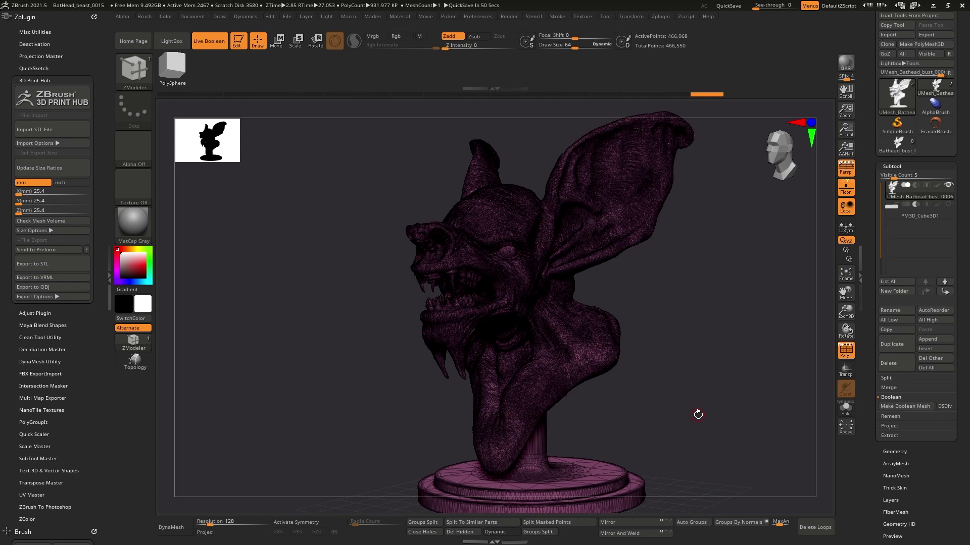
mouse_move(692, 295)
left_mouse_down()
mouse_move(656, 298)
mouse_move(613, 284)
mouse_move(699, 301)
mouse_move(580, 243)
left_mouse_up()
scroll(656, 306, "up", 5)
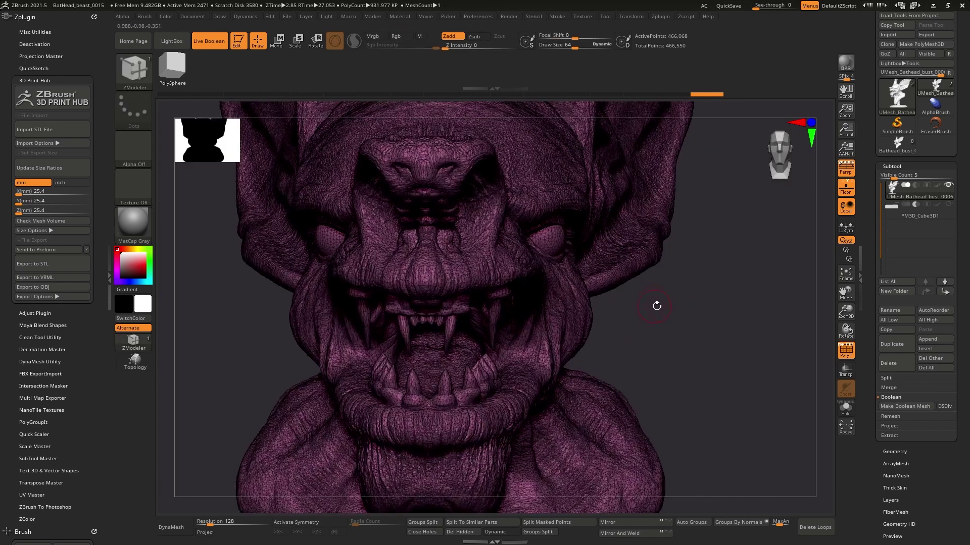
left_click_drag(657, 306, 699, 283)
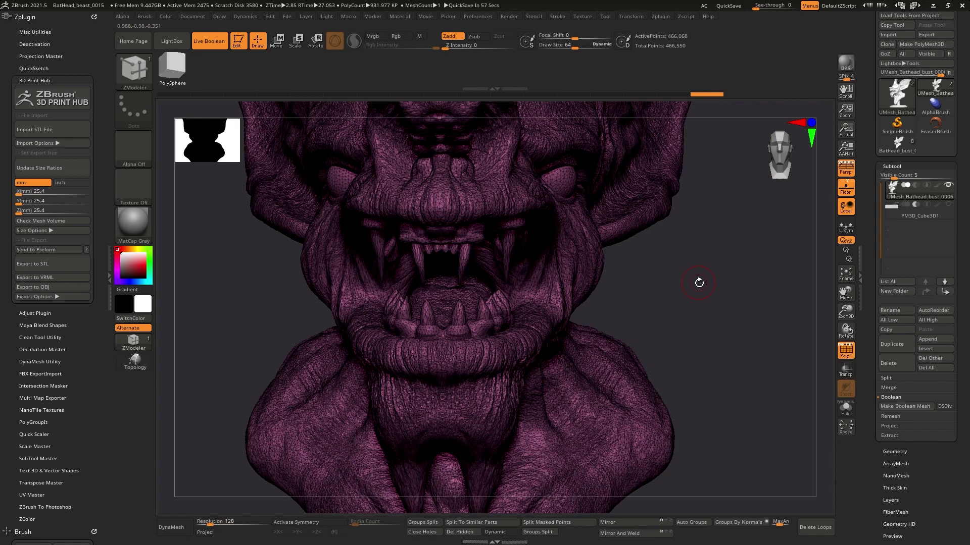
left_click_drag(686, 282, 664, 310)
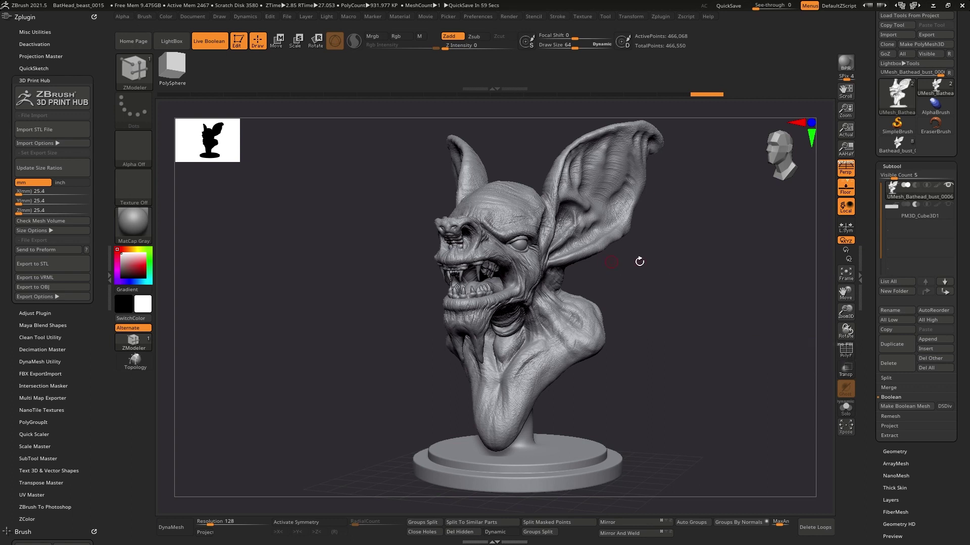
left_click_drag(638, 262, 530, 292)
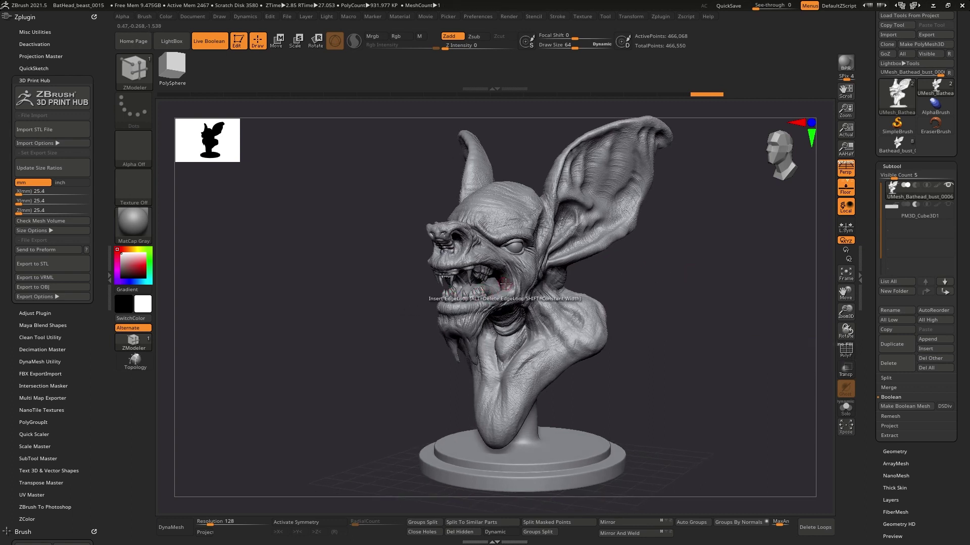
right_click_drag(485, 294, 707, 293, "ctrl")
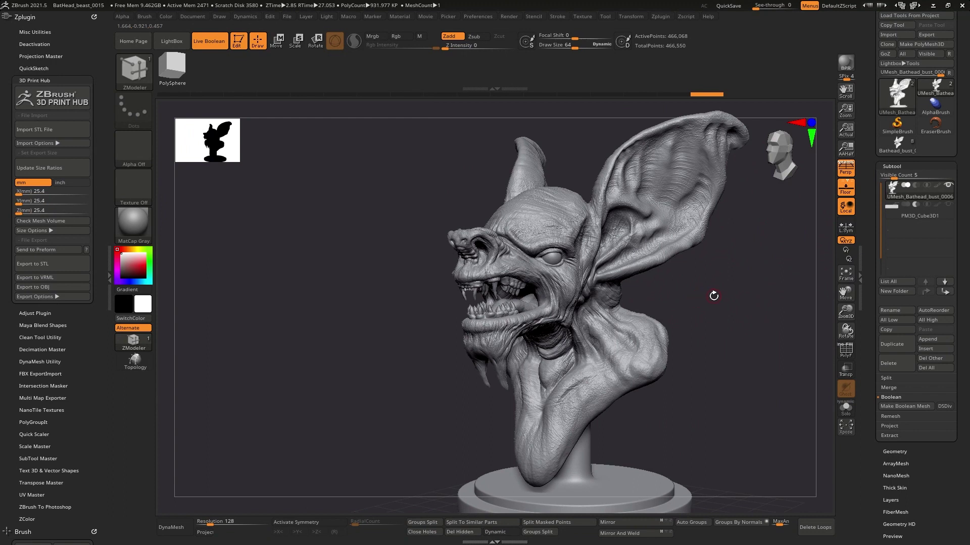
mouse_move(701, 305)
right_mouse_down()
mouse_move(672, 309)
mouse_move(679, 324)
mouse_move(662, 327)
mouse_move(694, 317)
right_mouse_up()
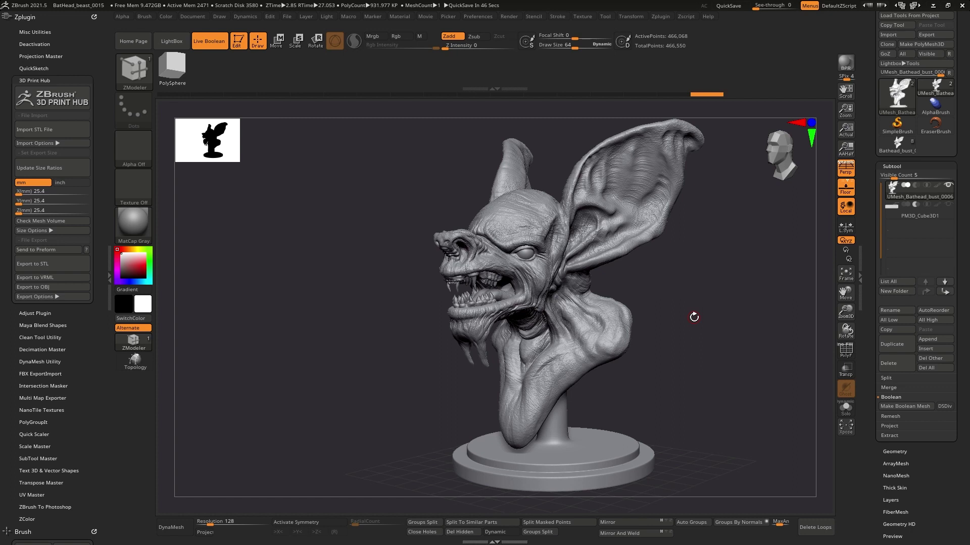
left_click_drag(740, 275, 703, 298)
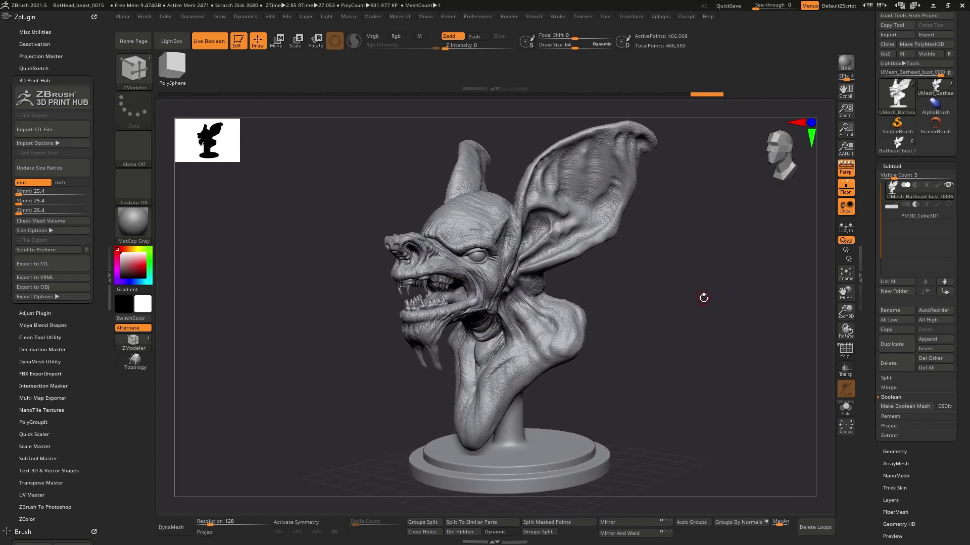